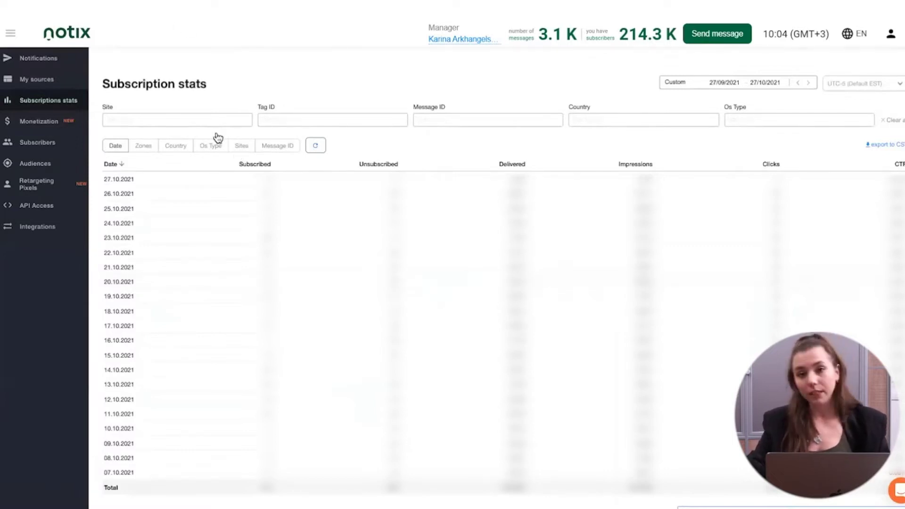
Show the My sources page with each source's creation date and subscriber count.
{"action": "left_click", "coordinate": [68, 77]}
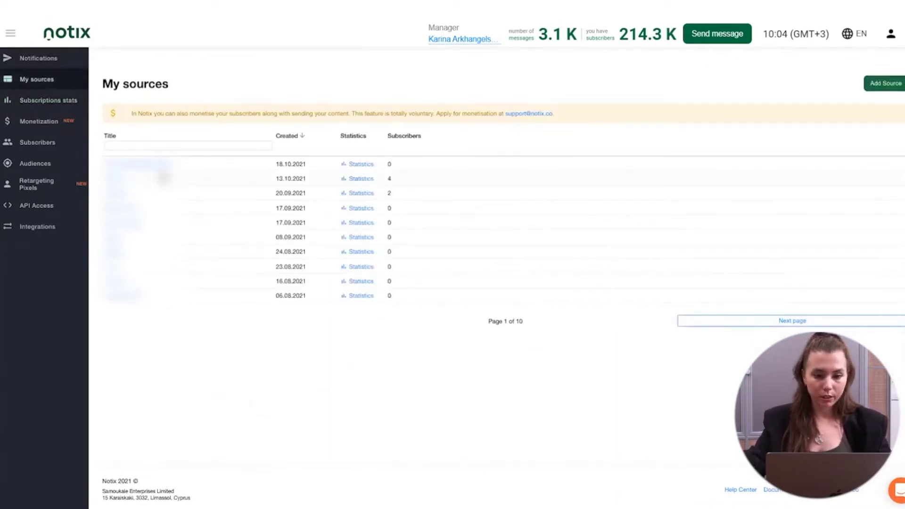
Add webinardomain.com as a traffic source and create the tag 'Wonderful tag' for it.
{"action": "left_click", "coordinate": [898, 85]}
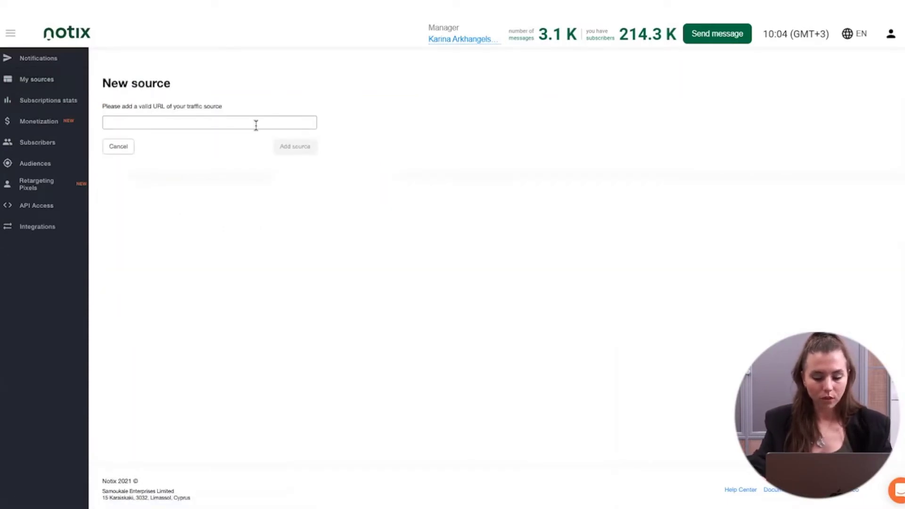
{"action": "left_click", "coordinate": [255, 123]}
{"action": "type", "text": "we"}
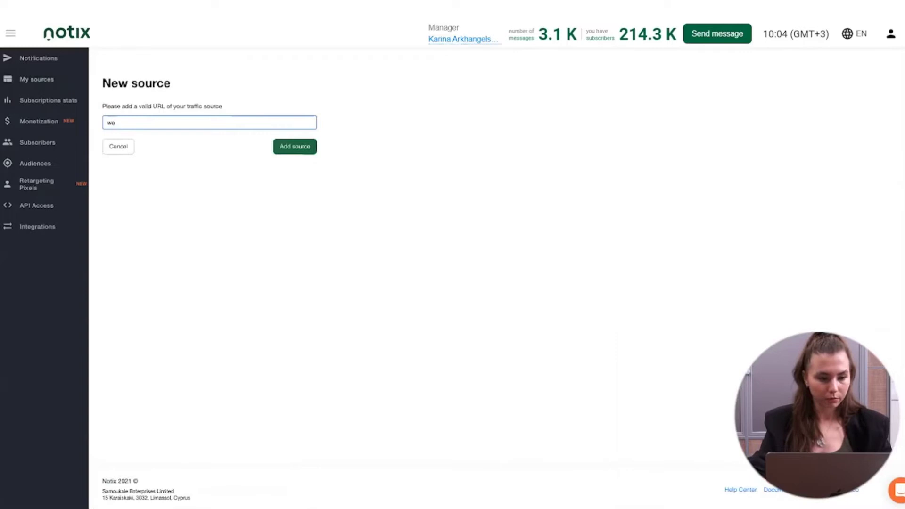
{"action": "type", "text": "binardomain."}
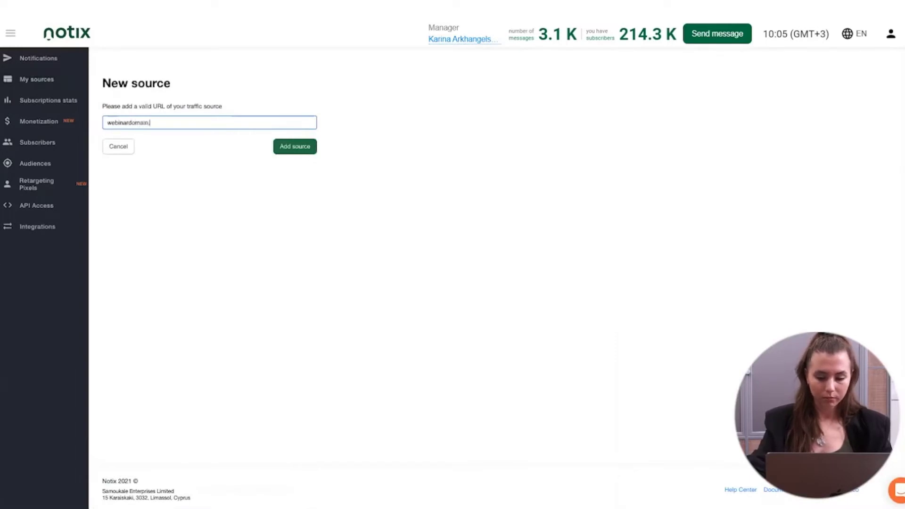
{"action": "type", "text": "com"}
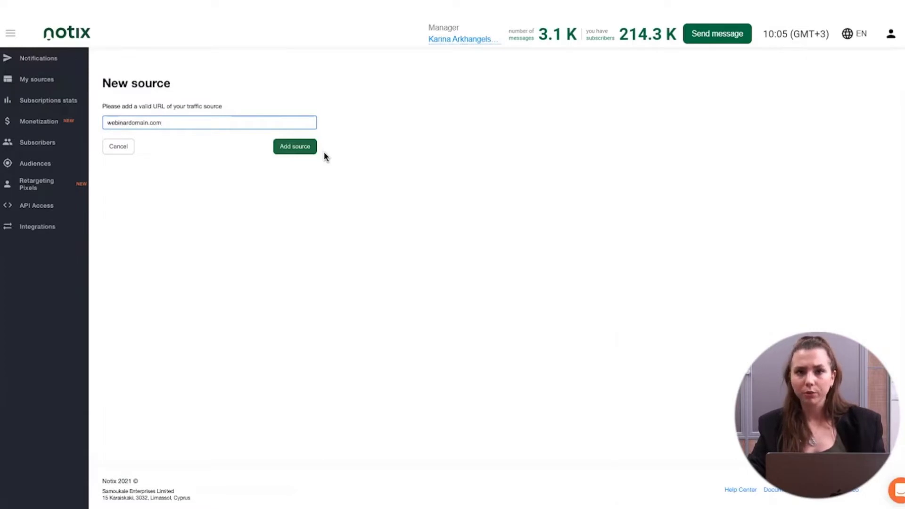
{"action": "left_click", "coordinate": [295, 150]}
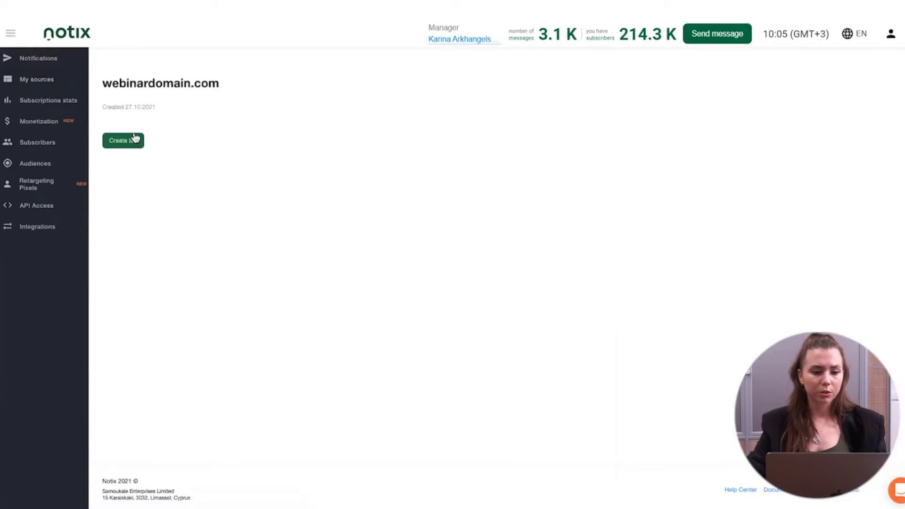
{"action": "left_click", "coordinate": [134, 137]}
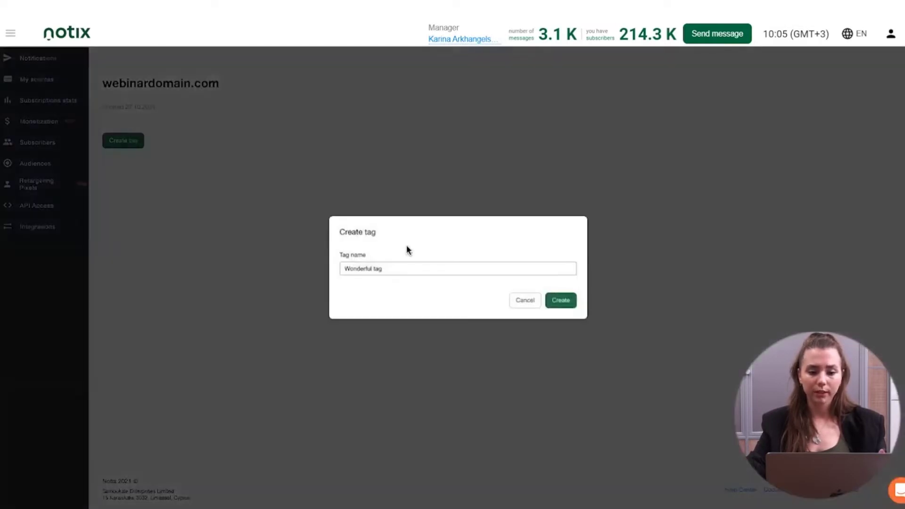
{"action": "left_click", "coordinate": [574, 309]}
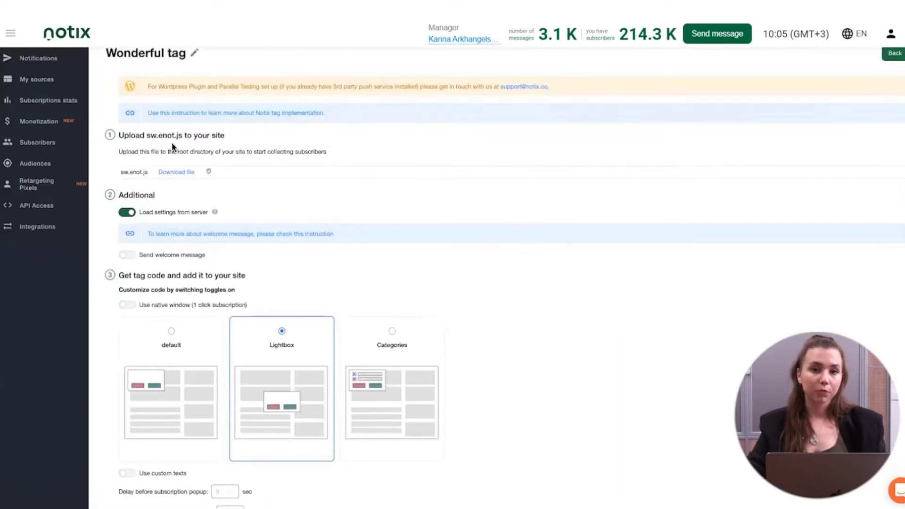
Set the Wonderful tag's 'Delay before subscription popup' to 10 seconds.
{"action": "scroll", "coordinate": [428, 292], "scroll_direction": "down", "scroll_amount": 4}
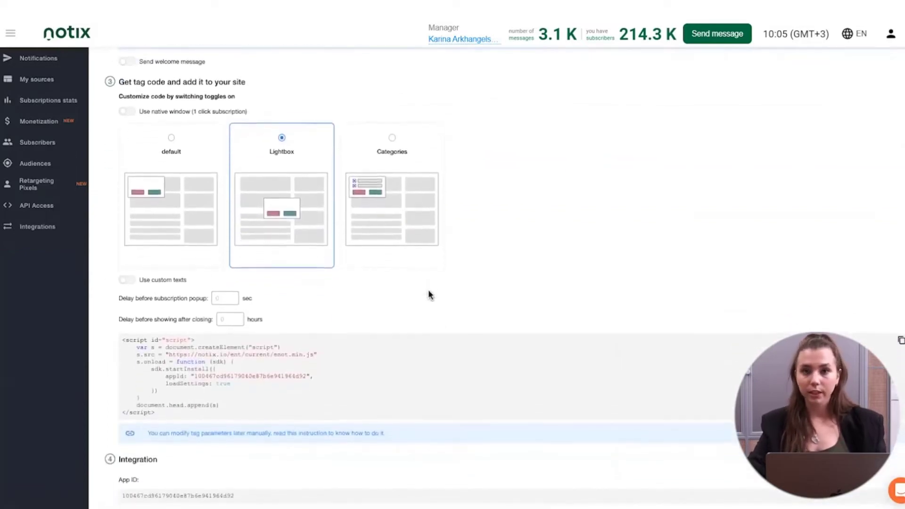
{"action": "scroll", "coordinate": [428, 295], "scroll_direction": "up", "scroll_amount": 1}
{"action": "scroll", "coordinate": [429, 294], "scroll_direction": "up", "scroll_amount": 1}
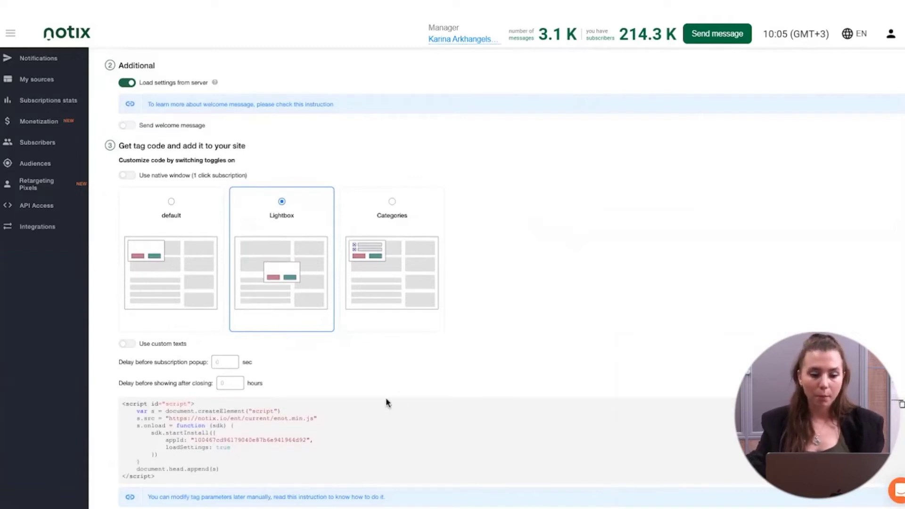
{"action": "scroll", "coordinate": [406, 358], "scroll_direction": "down", "scroll_amount": 3}
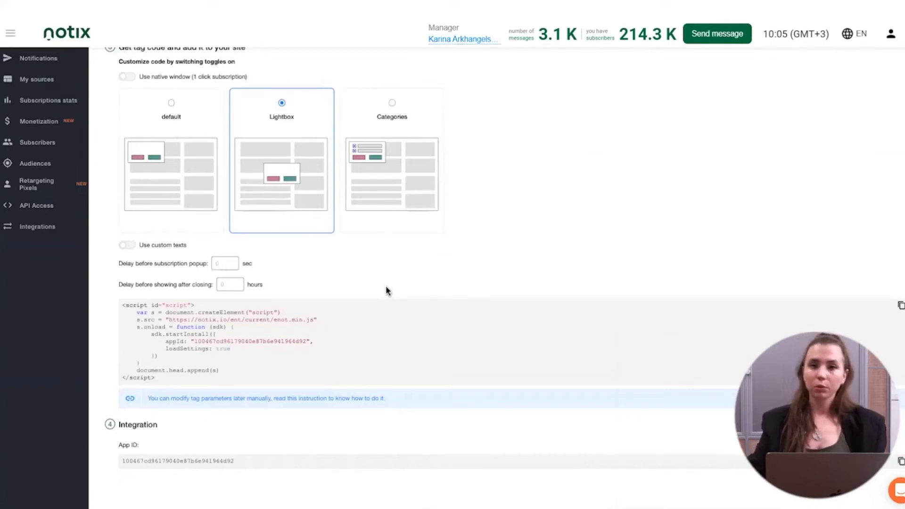
{"action": "left_click", "coordinate": [228, 261]}
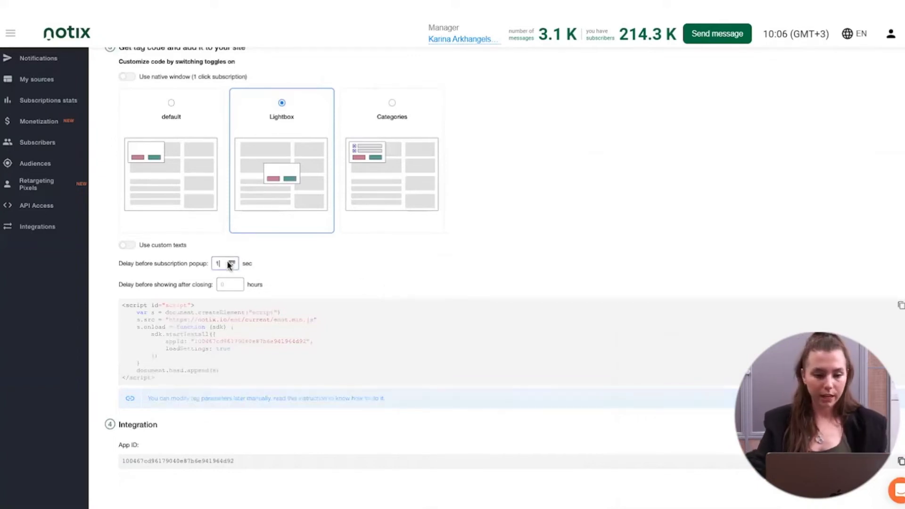
{"action": "type", "text": "0"}
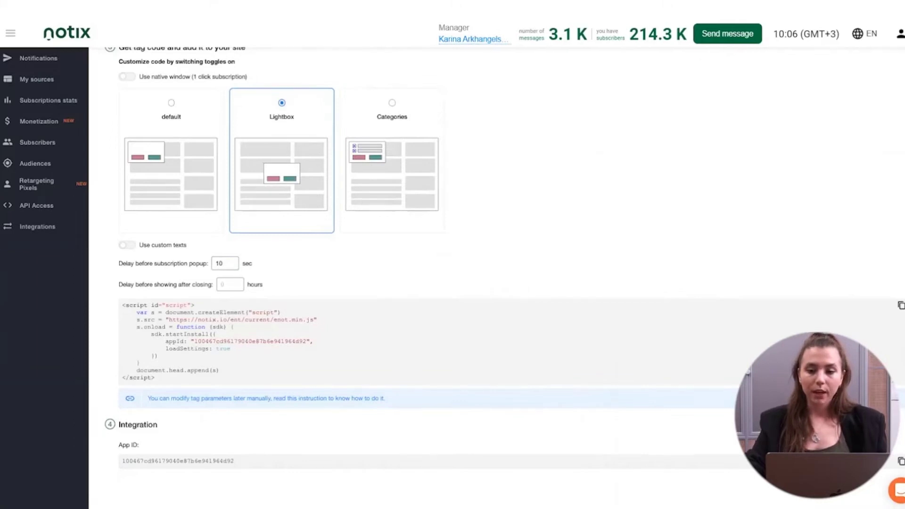
Open a blank new push message and check the Traffic source list without choosing one.
{"action": "left_click", "coordinate": [725, 35]}
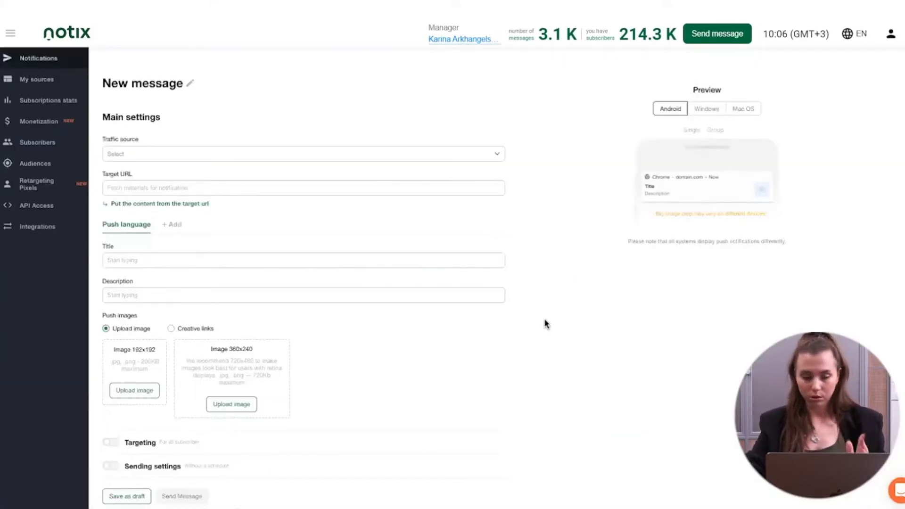
{"action": "left_click", "coordinate": [277, 158]}
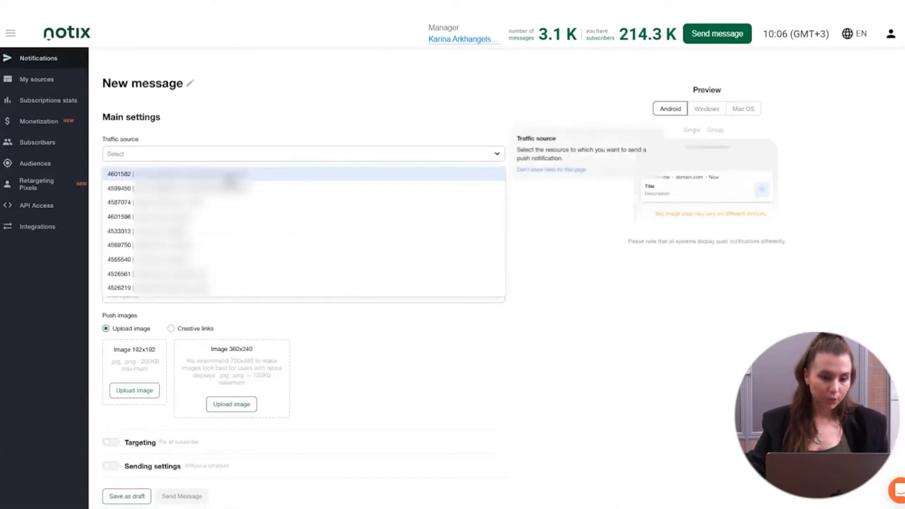
{"action": "left_click", "coordinate": [231, 126]}
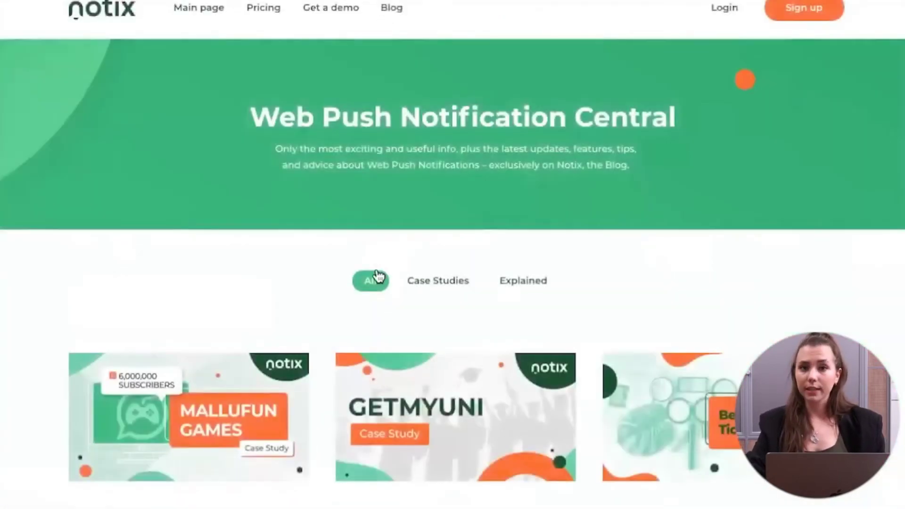
Open the GetMyUni and Notix case study on the blog and copy its URL.
{"action": "left_click", "coordinate": [386, 397]}
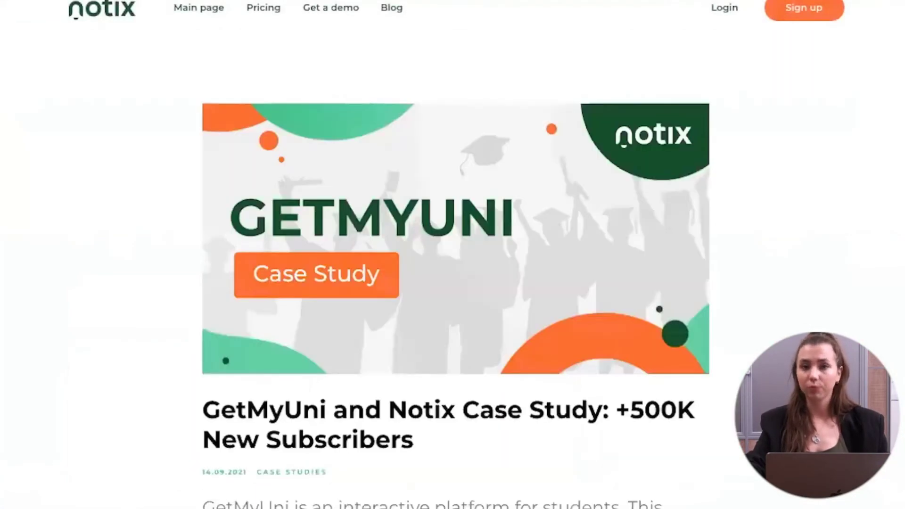
{"action": "left_click", "coordinate": [390, 23]}
{"action": "key", "text": "ctrl+c"}
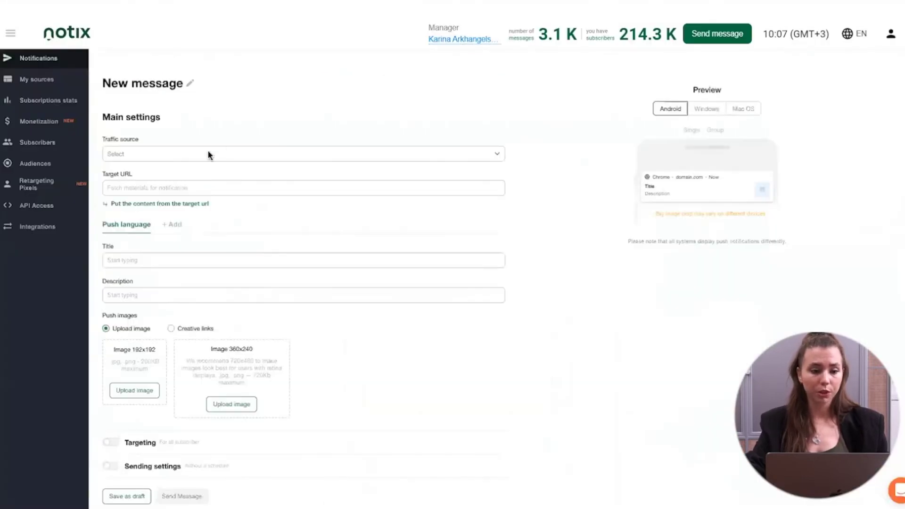
{"action": "left_click", "coordinate": [186, 188]}
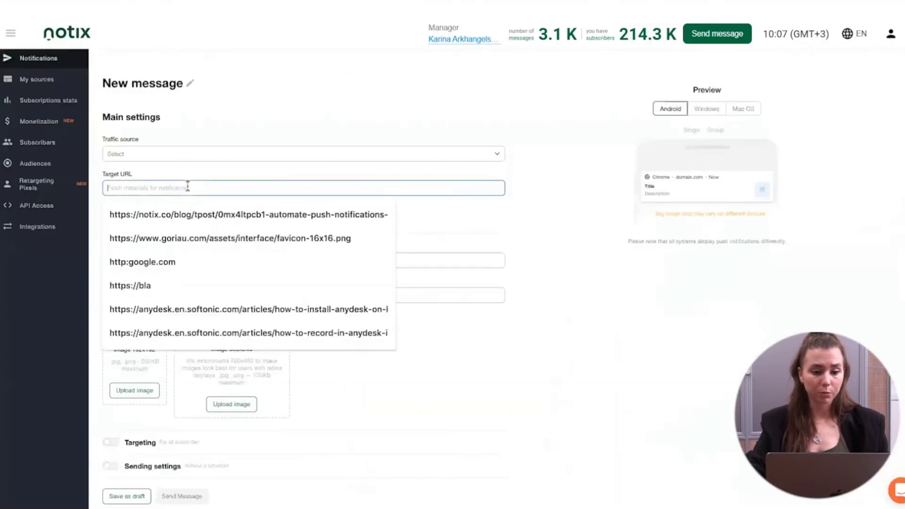
Paste the case study URL as the target URL and auto-fill title and description.
{"action": "key", "text": "ctrl+v"}
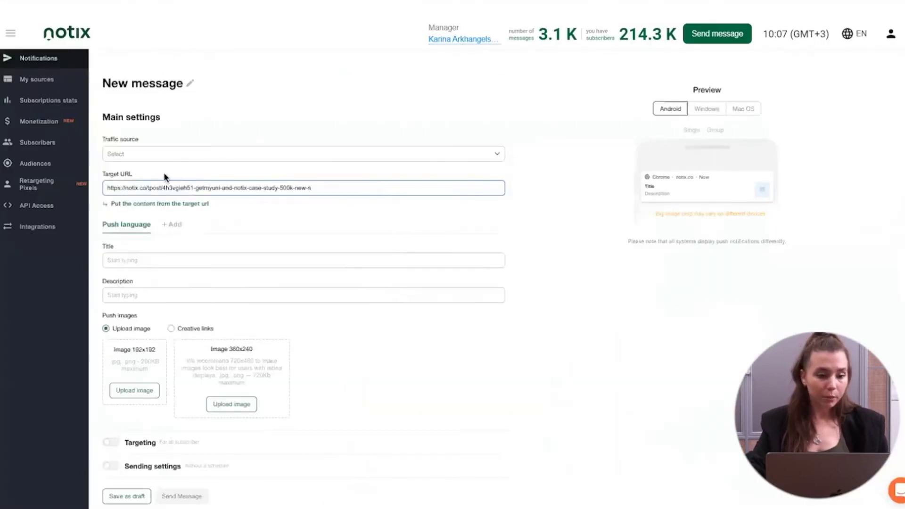
{"action": "left_click", "coordinate": [183, 171]}
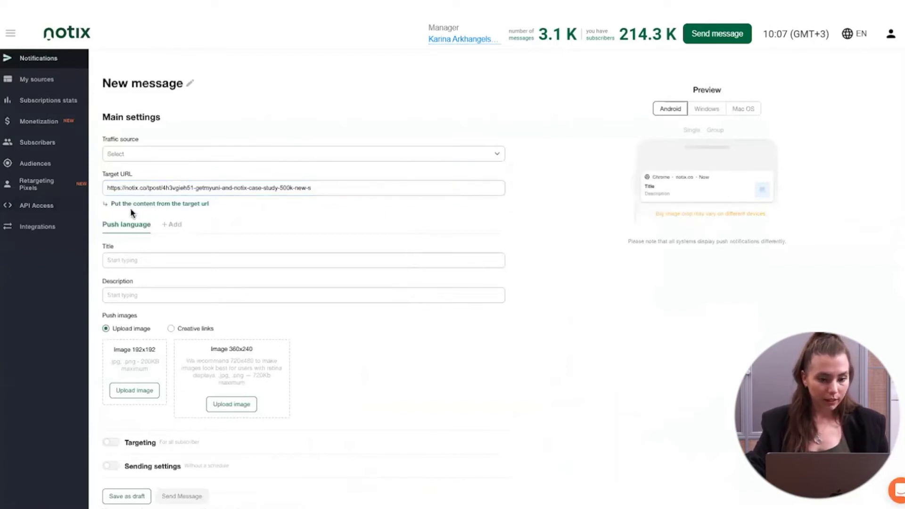
{"action": "left_click", "coordinate": [193, 204]}
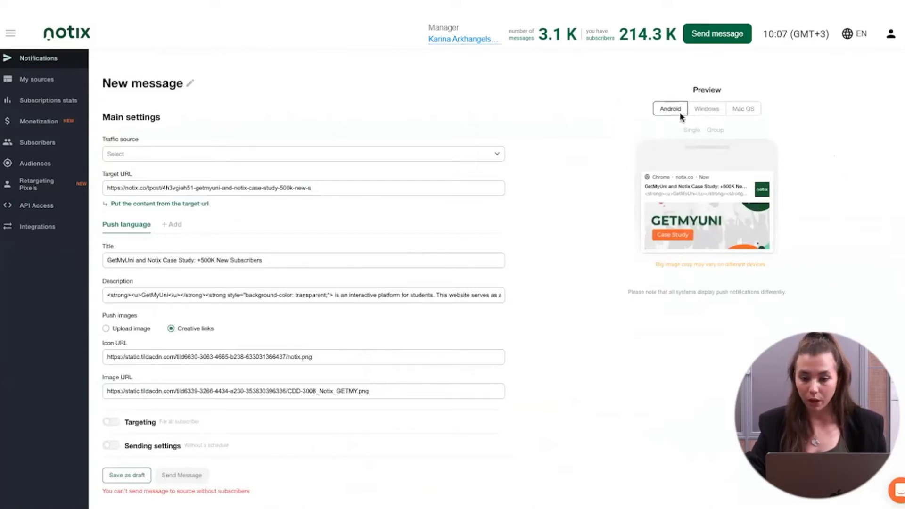
Preview the notification on Windows and then on macOS, then review the rest of the form.
{"action": "left_click", "coordinate": [709, 111]}
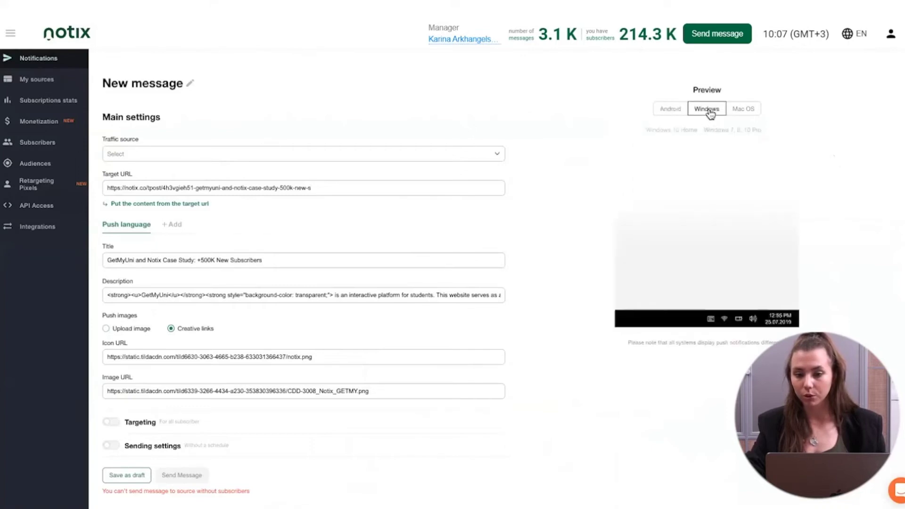
{"action": "left_click", "coordinate": [746, 113]}
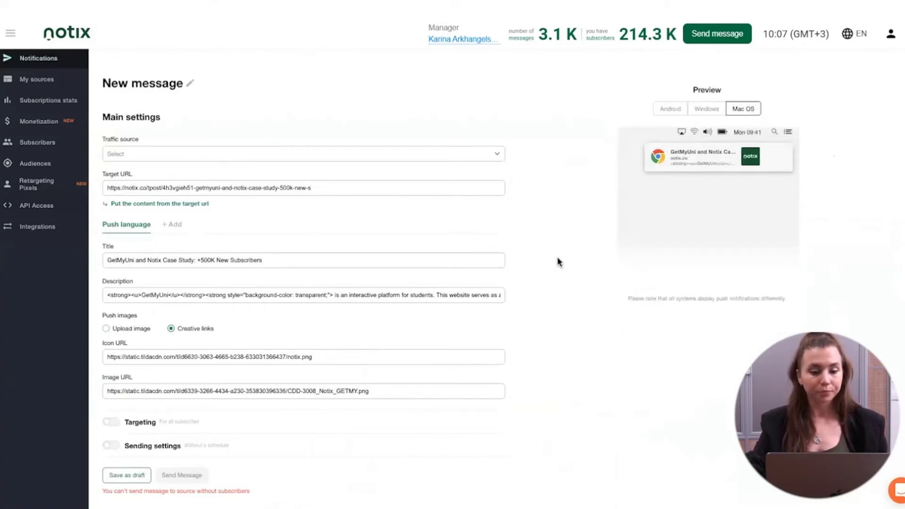
{"action": "scroll", "coordinate": [558, 262], "scroll_direction": "down", "scroll_amount": 3}
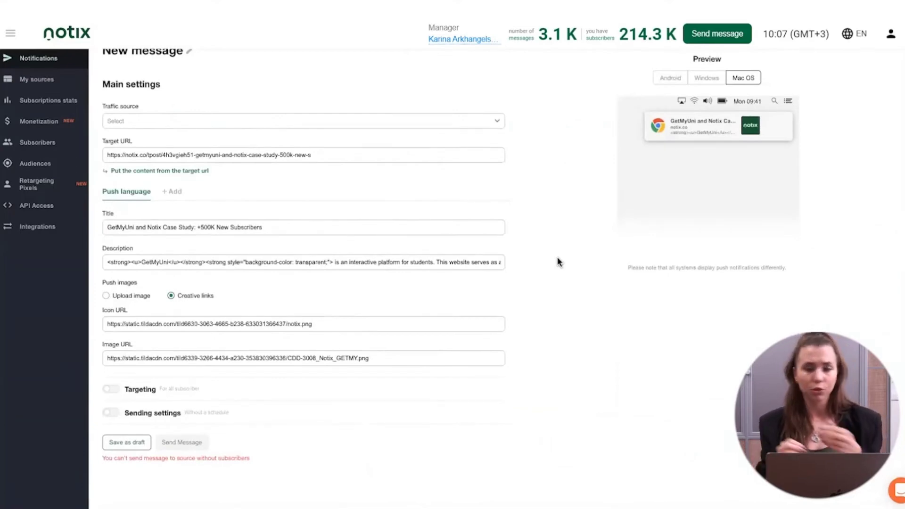
{"action": "scroll", "coordinate": [557, 262], "scroll_direction": "down", "scroll_amount": 2}
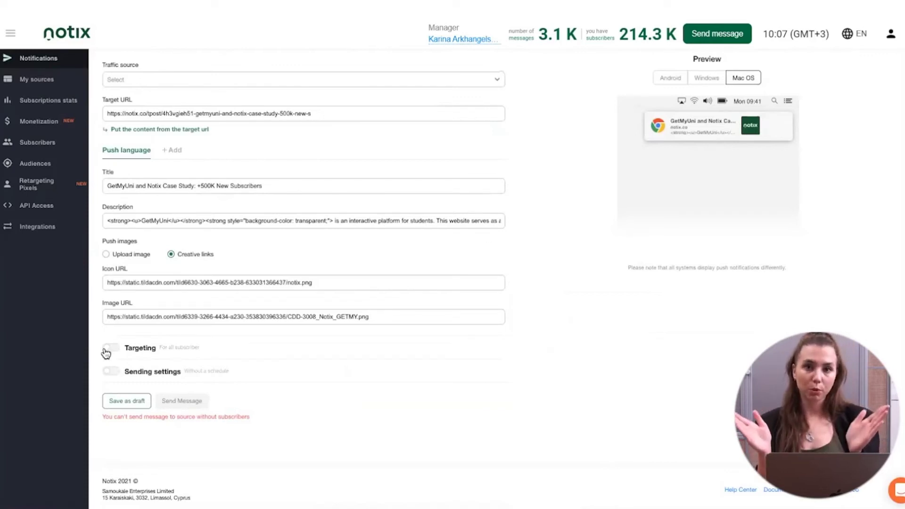
Switch on the Targeting and Sending settings toggles, then view the Subscription stats page.
{"action": "left_click", "coordinate": [106, 348]}
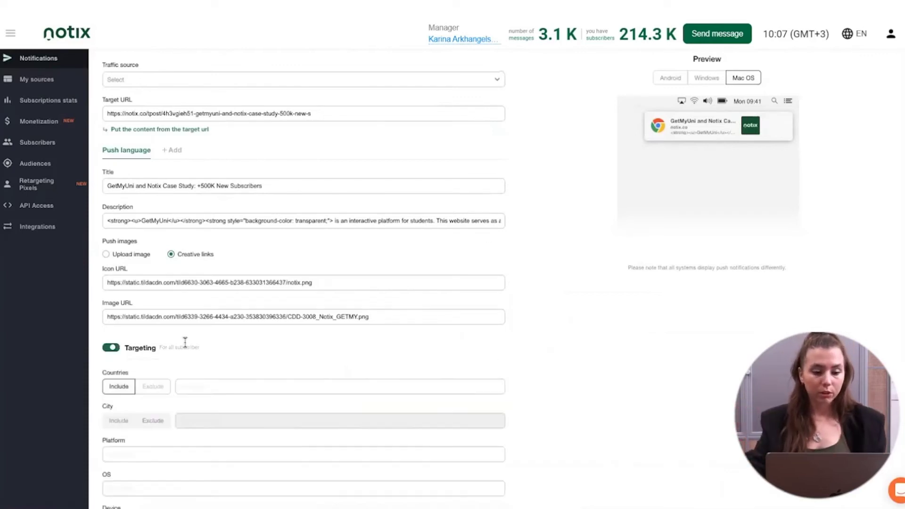
{"action": "scroll", "coordinate": [295, 346], "scroll_direction": "down", "scroll_amount": 5}
{"action": "scroll", "coordinate": [295, 350], "scroll_direction": "down", "scroll_amount": 1}
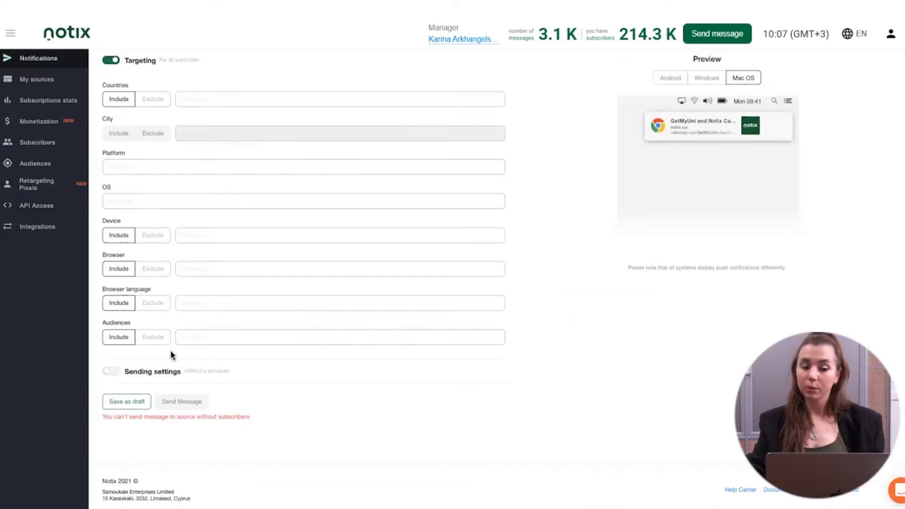
{"action": "left_click", "coordinate": [108, 373]}
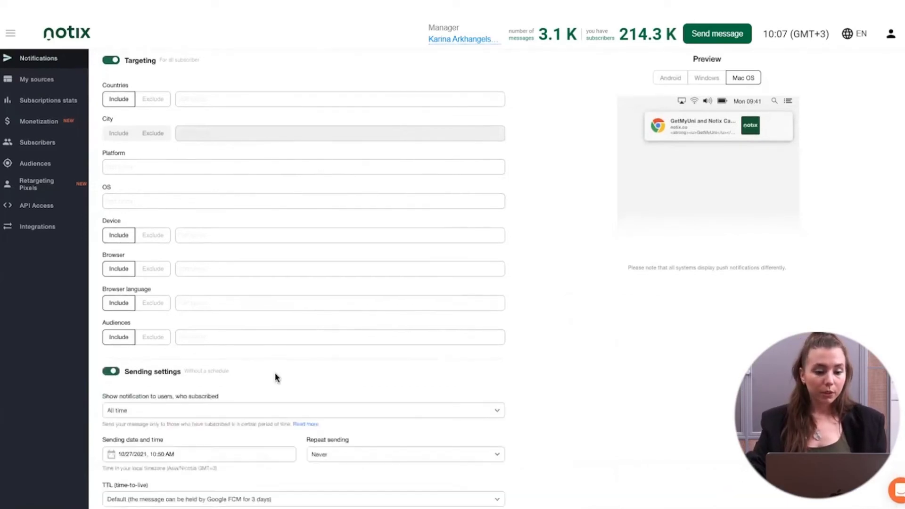
{"action": "scroll", "coordinate": [277, 377], "scroll_direction": "down", "scroll_amount": 1}
{"action": "scroll", "coordinate": [277, 377], "scroll_direction": "down", "scroll_amount": 2}
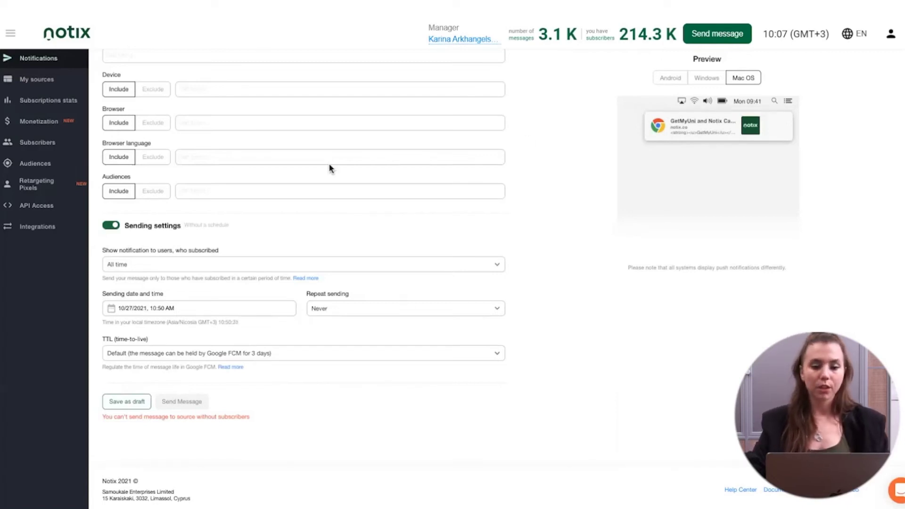
{"action": "scroll", "coordinate": [330, 164], "scroll_direction": "up", "scroll_amount": 10}
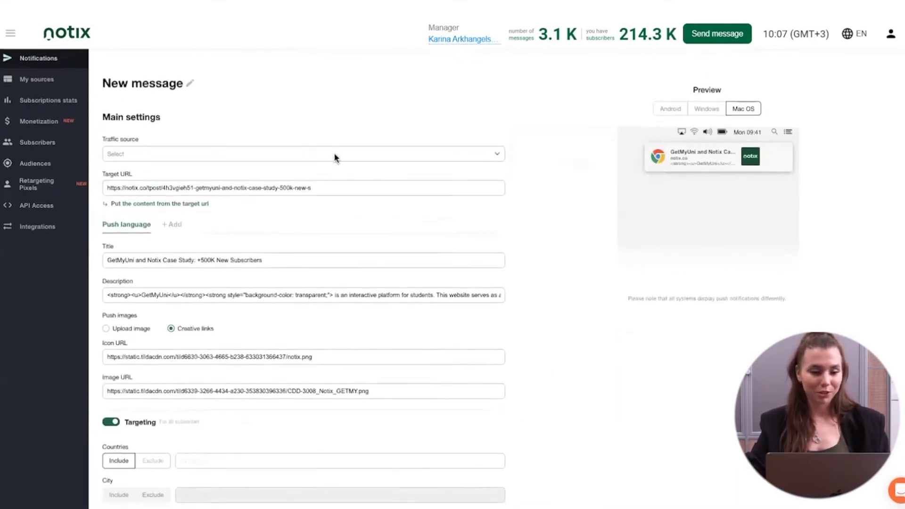
{"action": "left_click", "coordinate": [47, 102]}
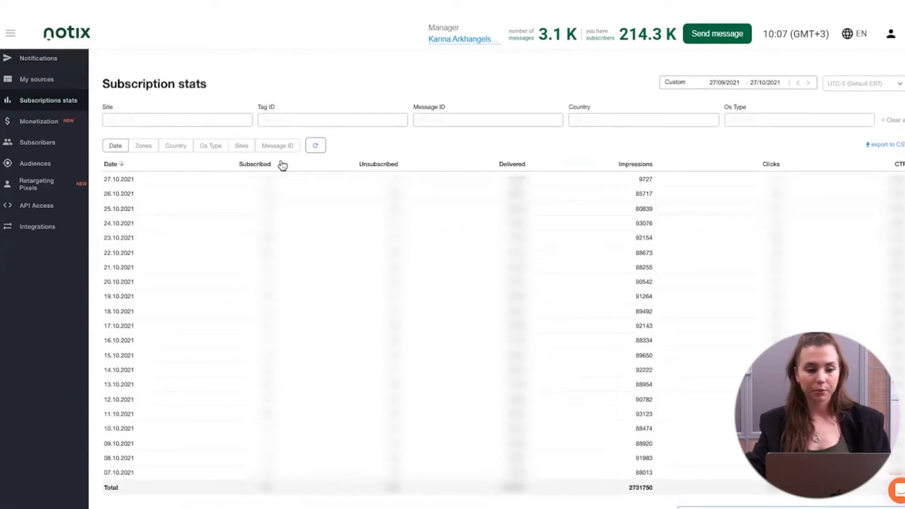
Browse Monetization stats and Subscribers, ending on the Audiences list of eleven saved audiences.
{"action": "left_click", "coordinate": [50, 130]}
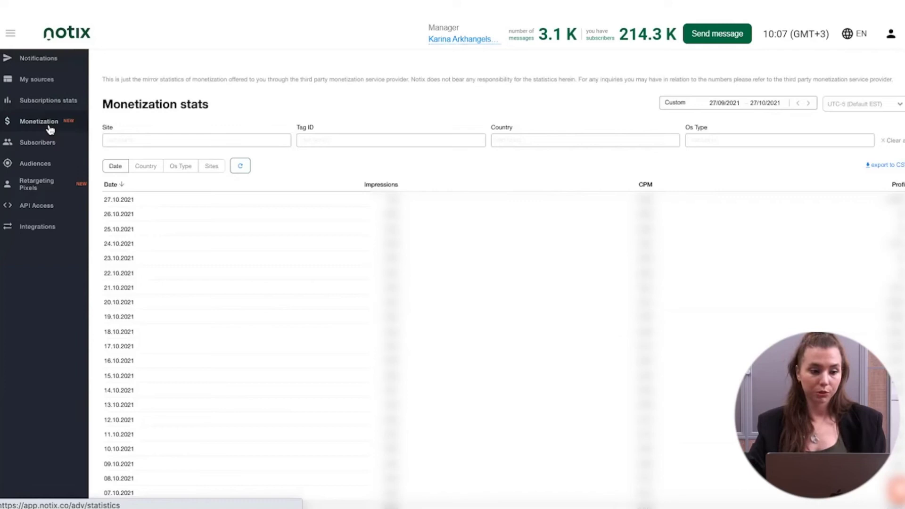
{"action": "left_click", "coordinate": [37, 150]}
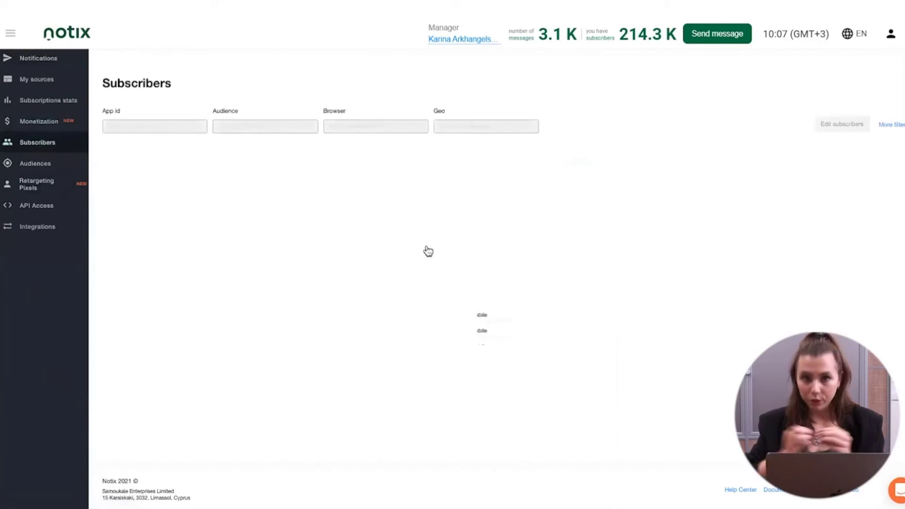
{"action": "left_click", "coordinate": [50, 163]}
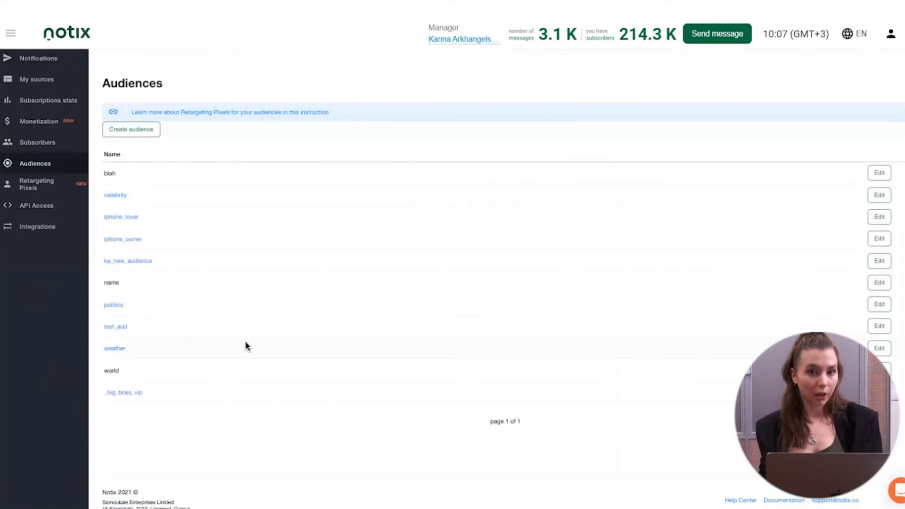
View the Retargeting Pixels list, then the API Access page with no tokens.
{"action": "left_click", "coordinate": [65, 182]}
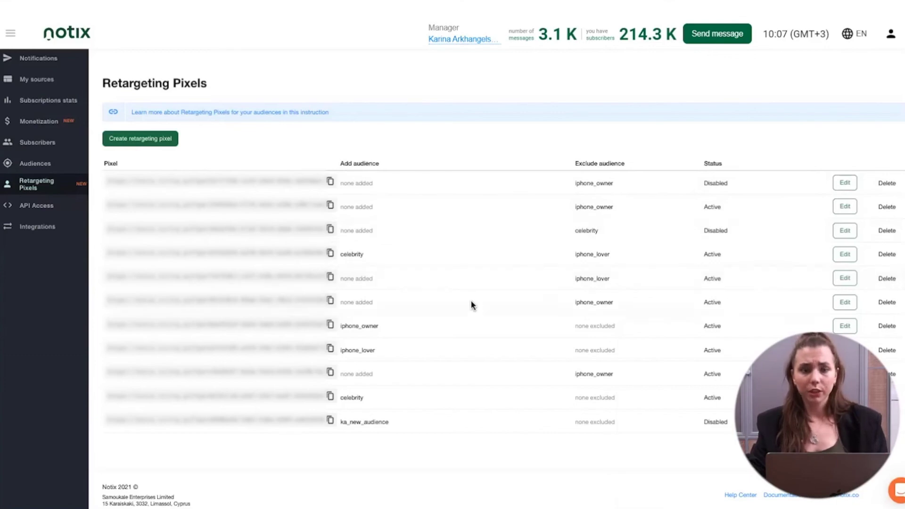
{"action": "left_click", "coordinate": [33, 206]}
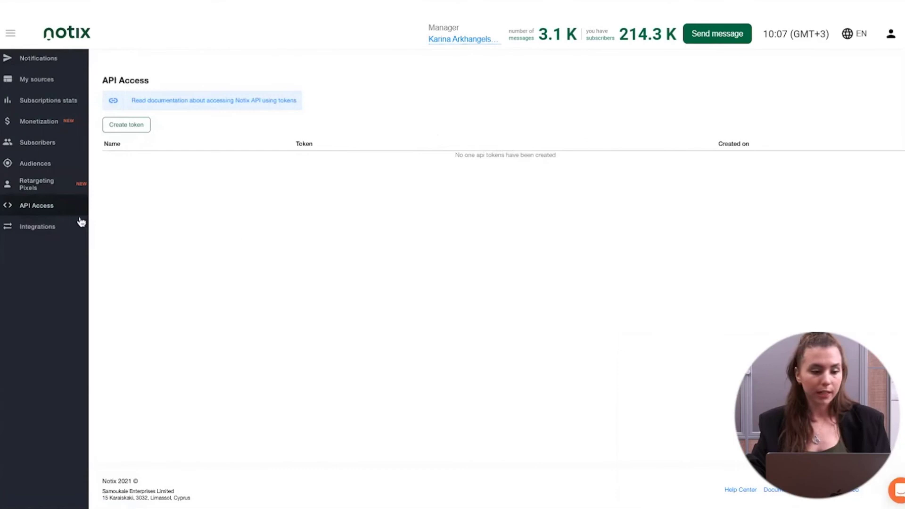
Browse the Integrations page from WordPress Plugin down to Parallel testing and back up.
{"action": "left_click", "coordinate": [49, 226]}
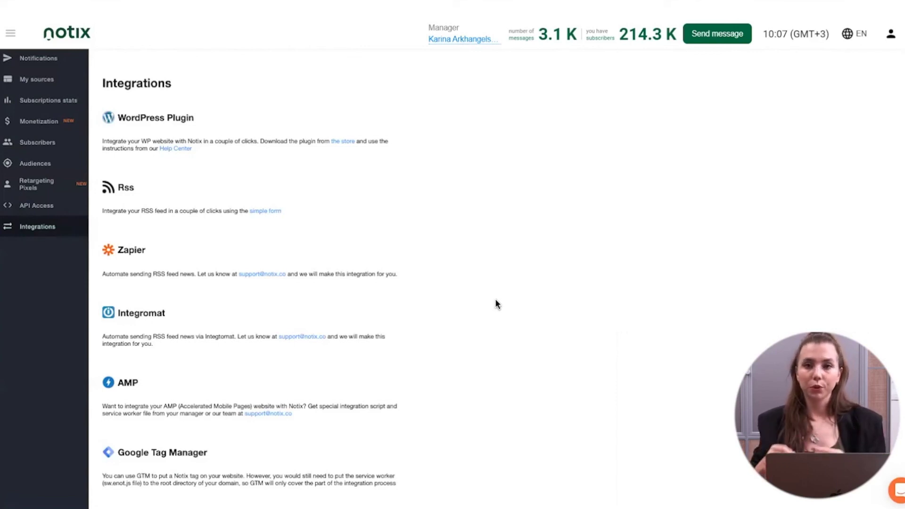
{"action": "scroll", "coordinate": [496, 303], "scroll_direction": "down", "scroll_amount": 2}
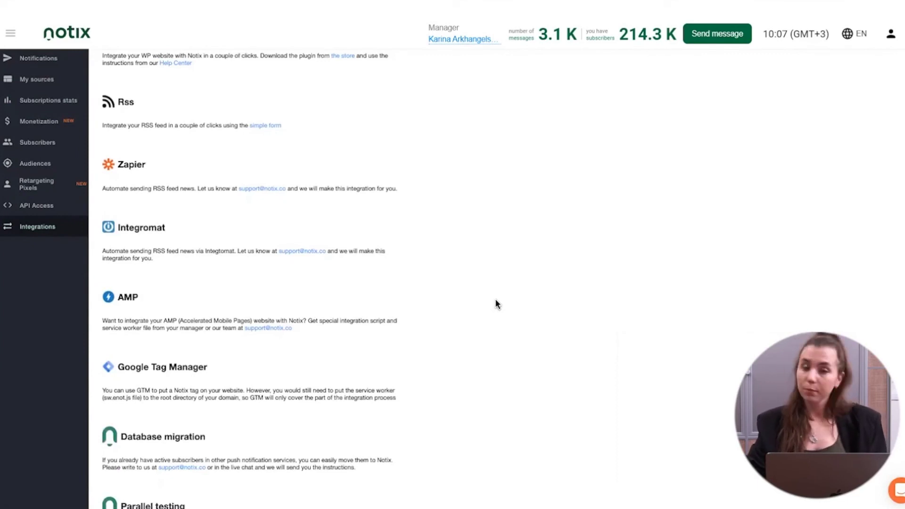
{"action": "scroll", "coordinate": [496, 302], "scroll_direction": "down", "scroll_amount": 2}
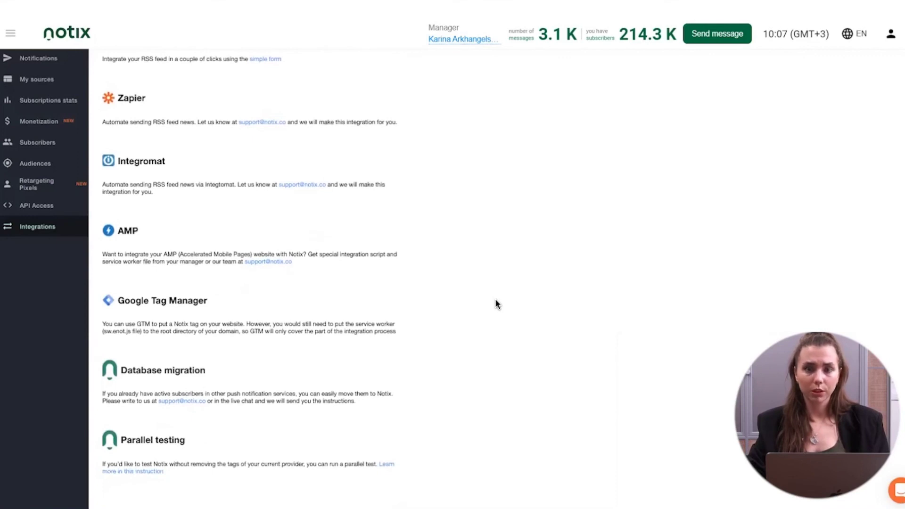
{"action": "scroll", "coordinate": [496, 304], "scroll_direction": "down", "scroll_amount": 2}
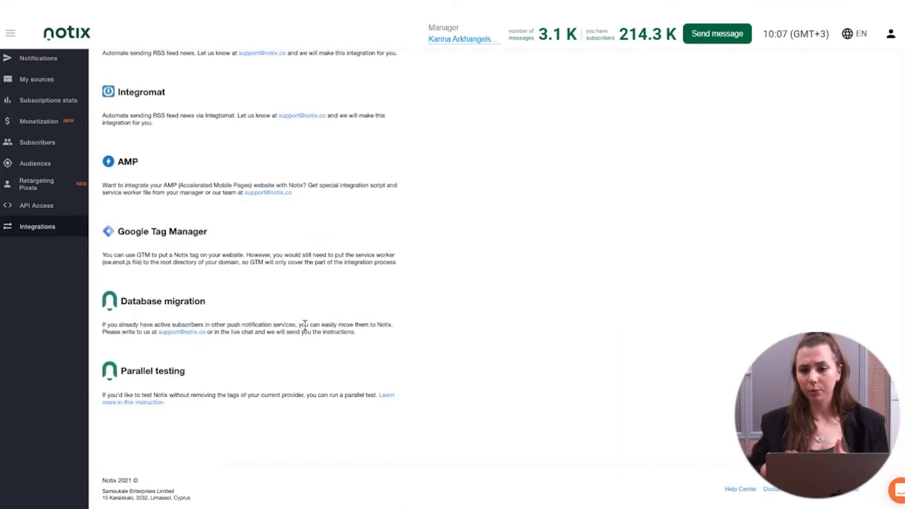
{"action": "scroll", "coordinate": [305, 324], "scroll_direction": "up", "scroll_amount": 5}
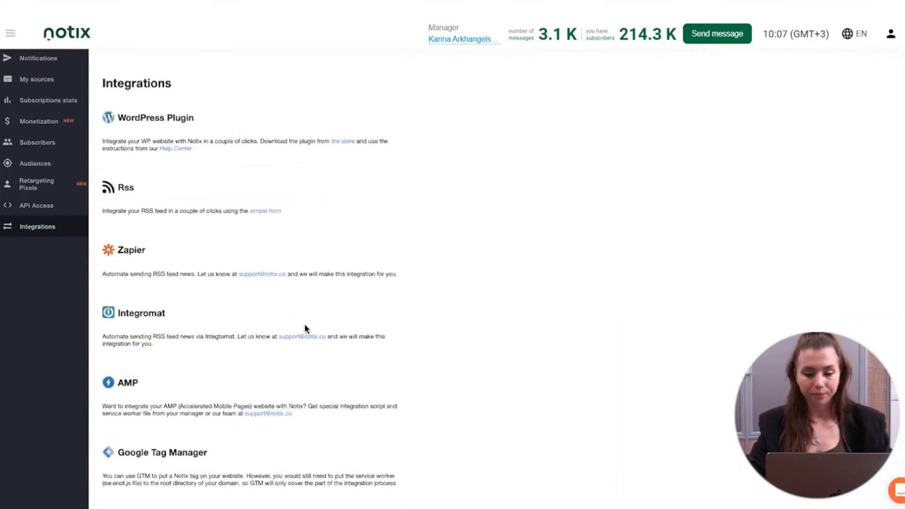